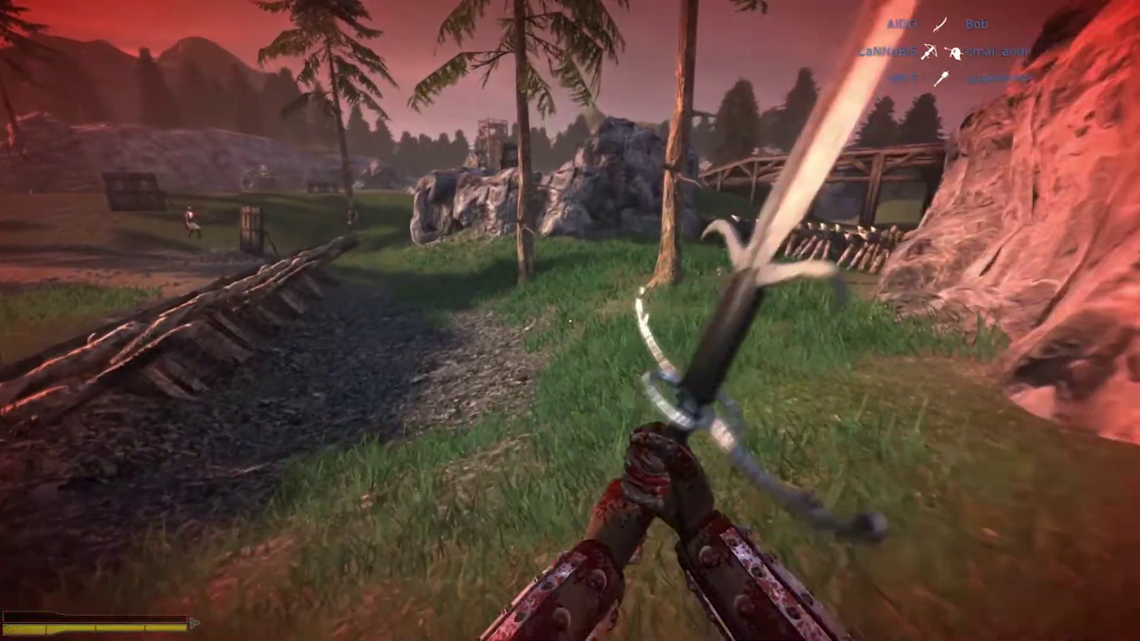
key(w)
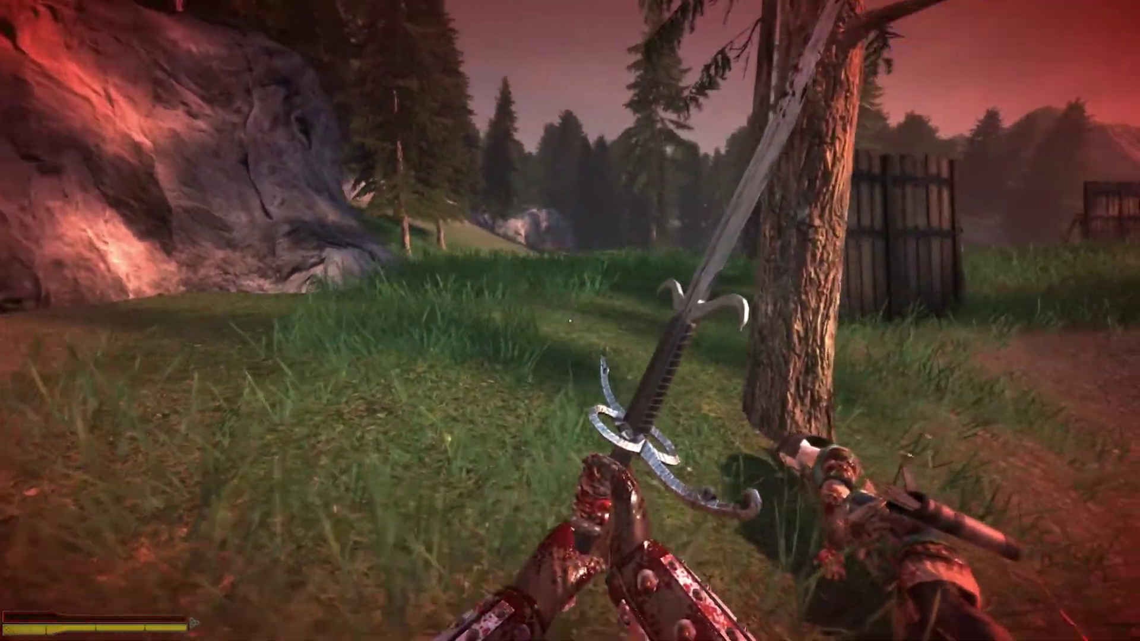
key(w)
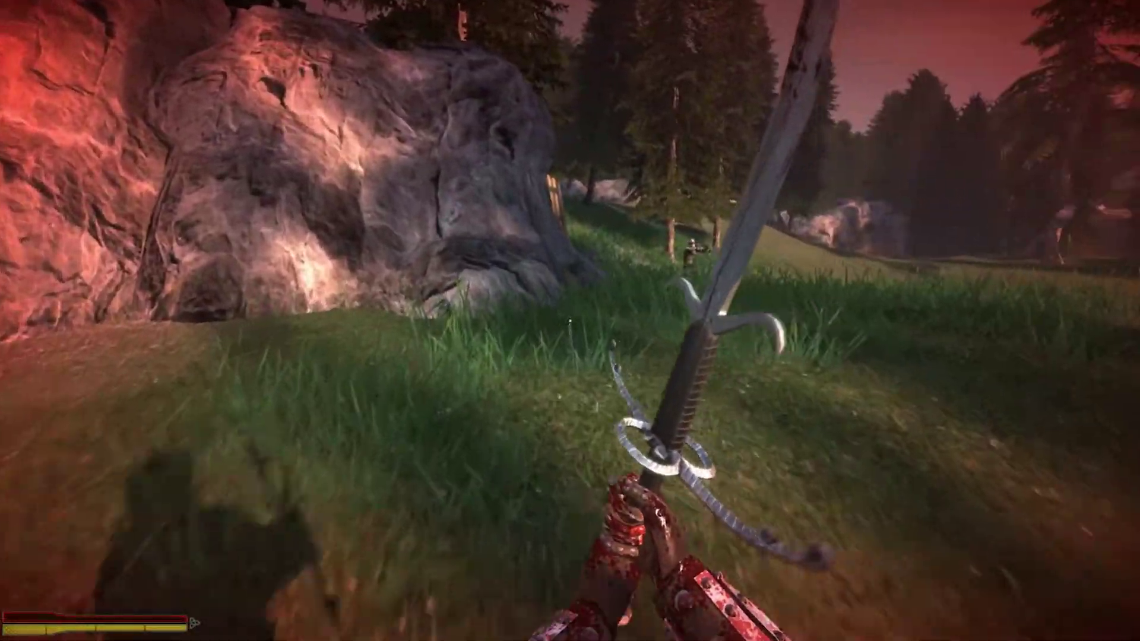
key(w)
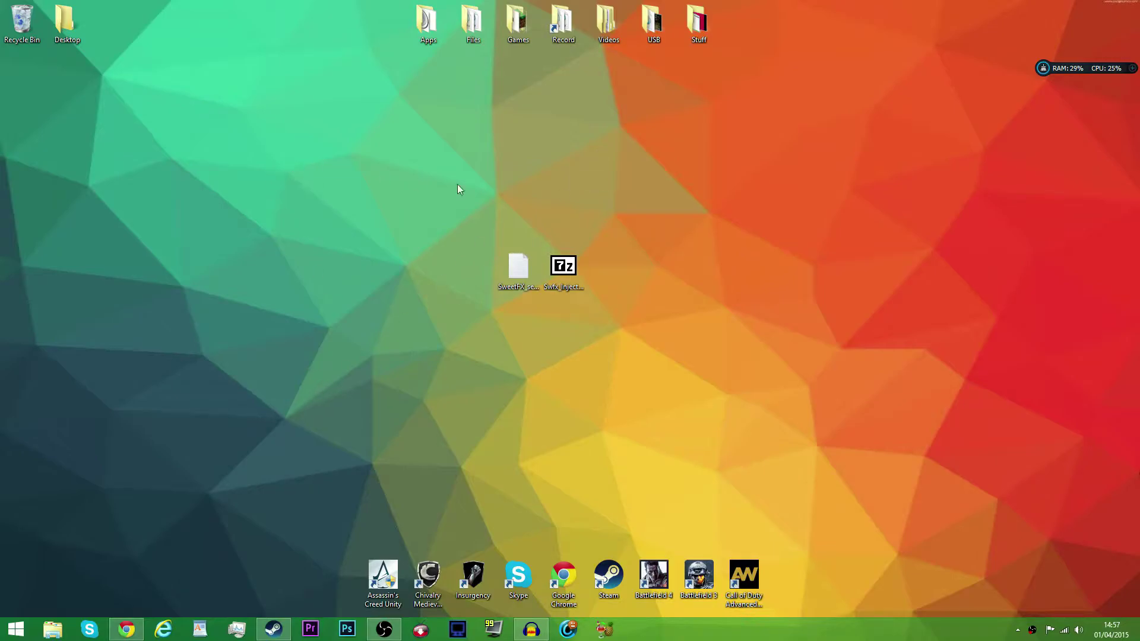
- Review the MediaFire pages for Swfx_Injector_20130601.zip and SweetFX_settings.txt in Chrome, including the effect on/off settings, and return to the desktop
click(135, 634)
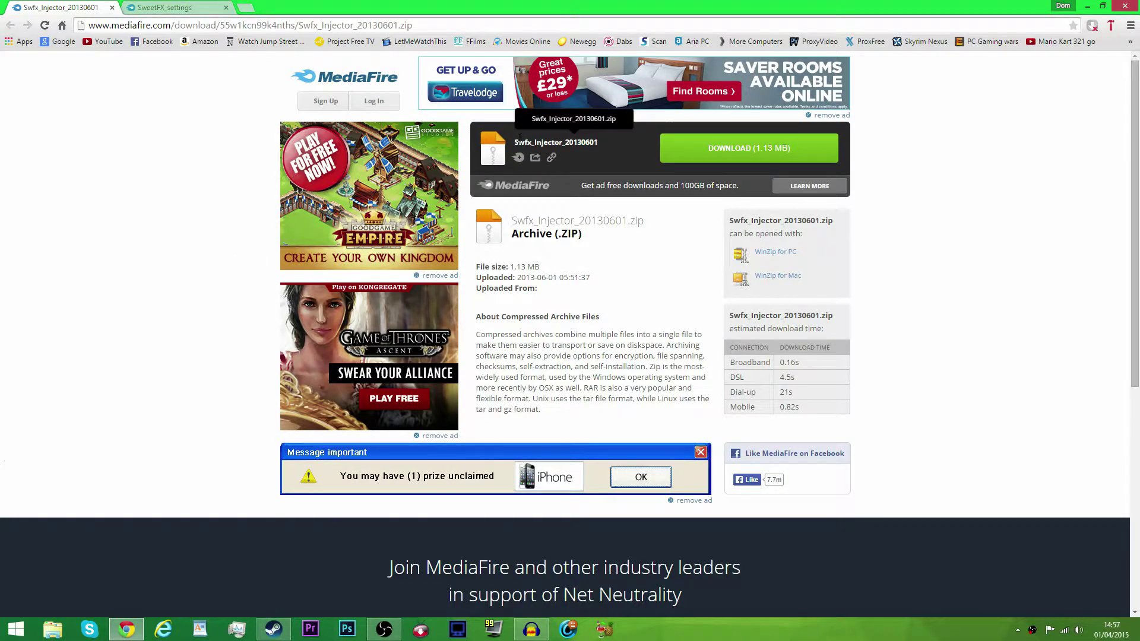
click(197, 7)
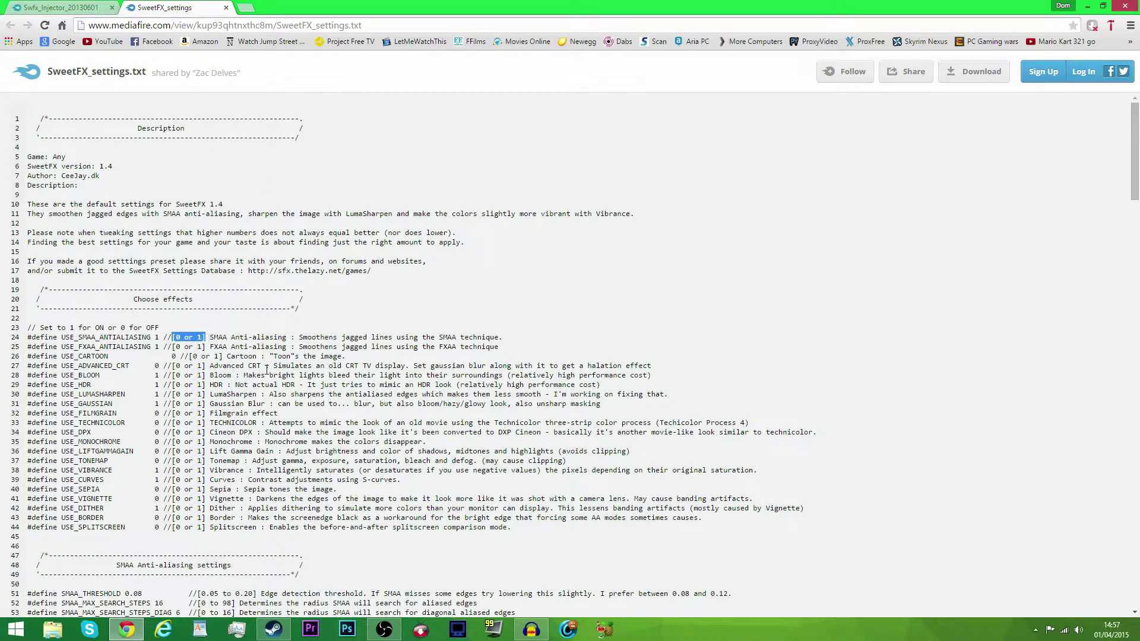
scroll(632, 437, down, 5)
scroll(490, 444, up, 5)
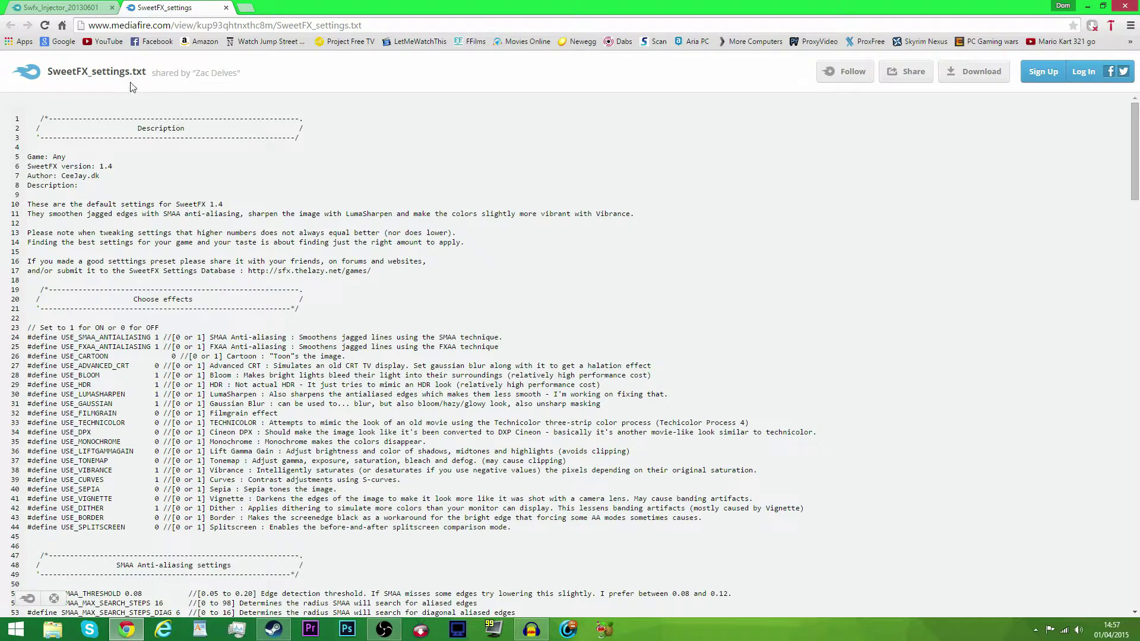
click(68, 9)
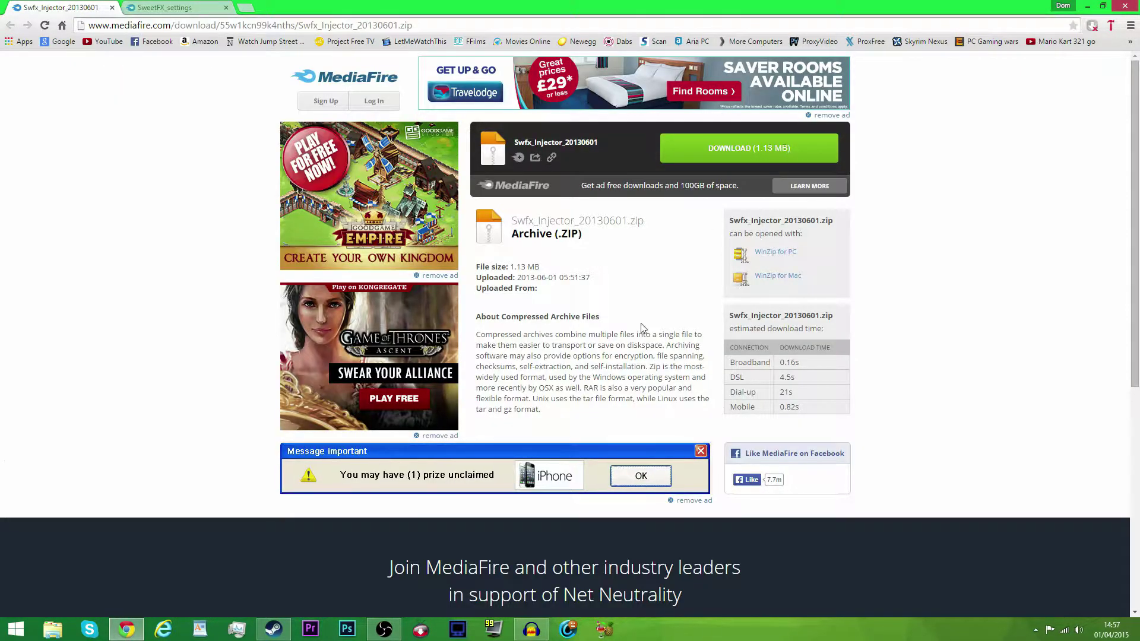
key(ctrl+Tab)
key(ctrl+Tab)
key(ctrl+Tab)
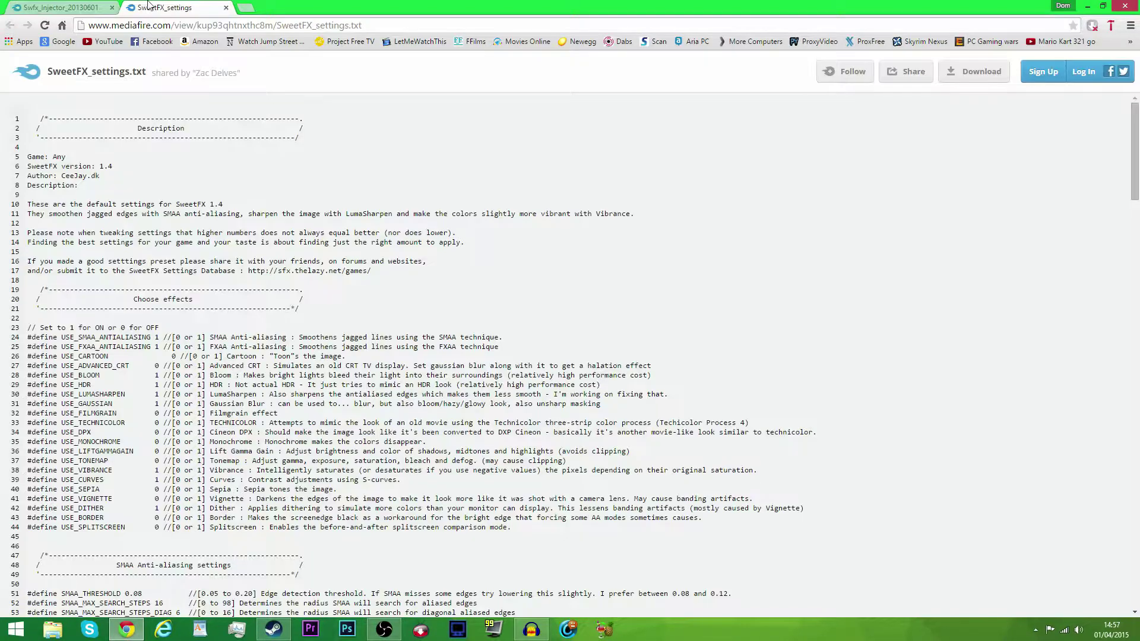
key(ctrl+Tab)
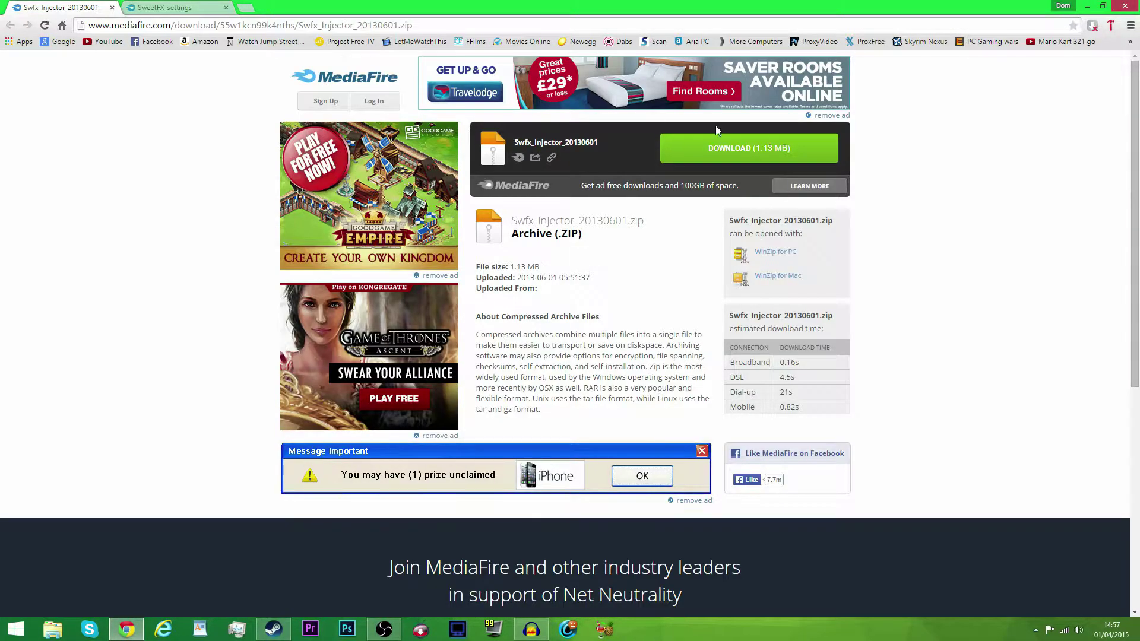
click(1087, 7)
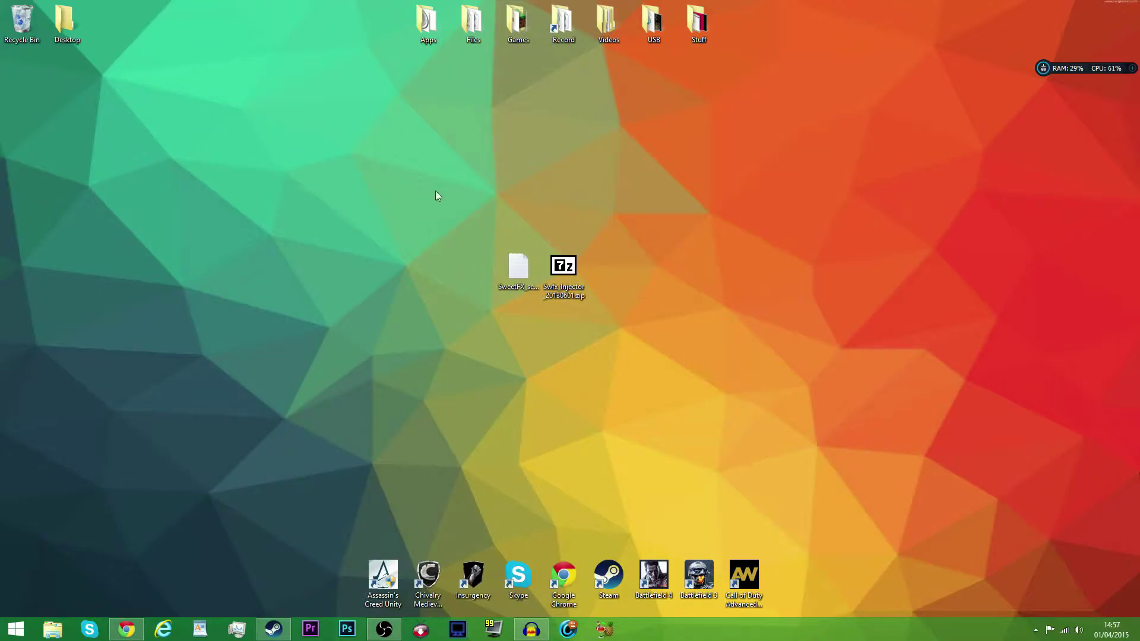
drag(427, 154, 566, 287)
click(683, 342)
click(567, 276)
click(528, 269)
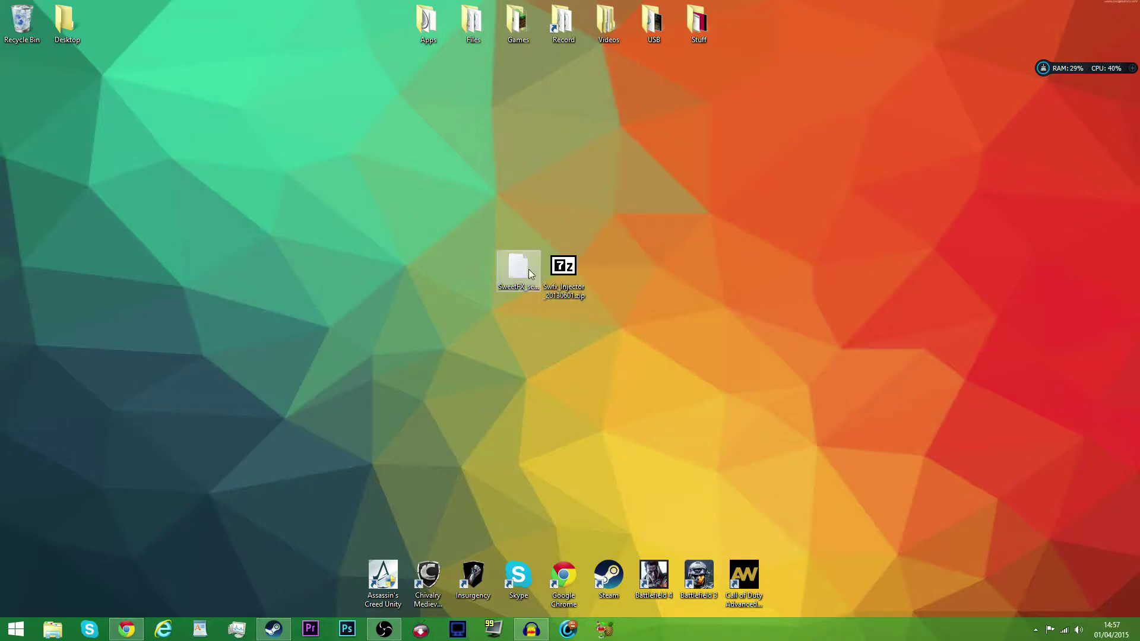
click(685, 198)
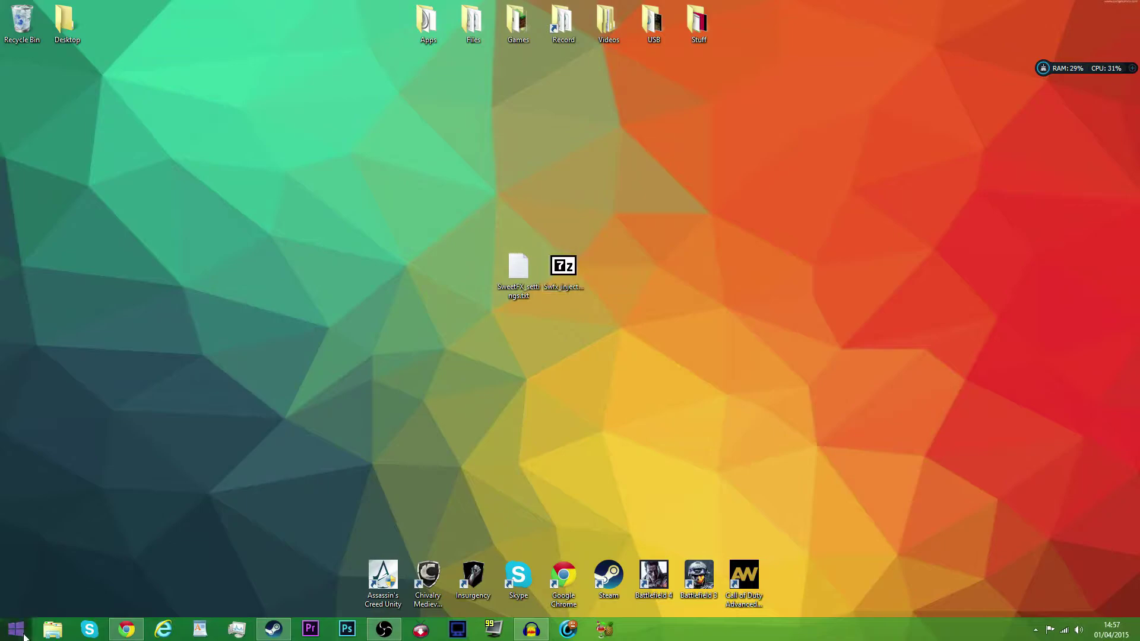
- Open the folder Games\SteamLibrary\steamapps\common on the SAMSUNG (D:) drive in File Explorer
click(53, 629)
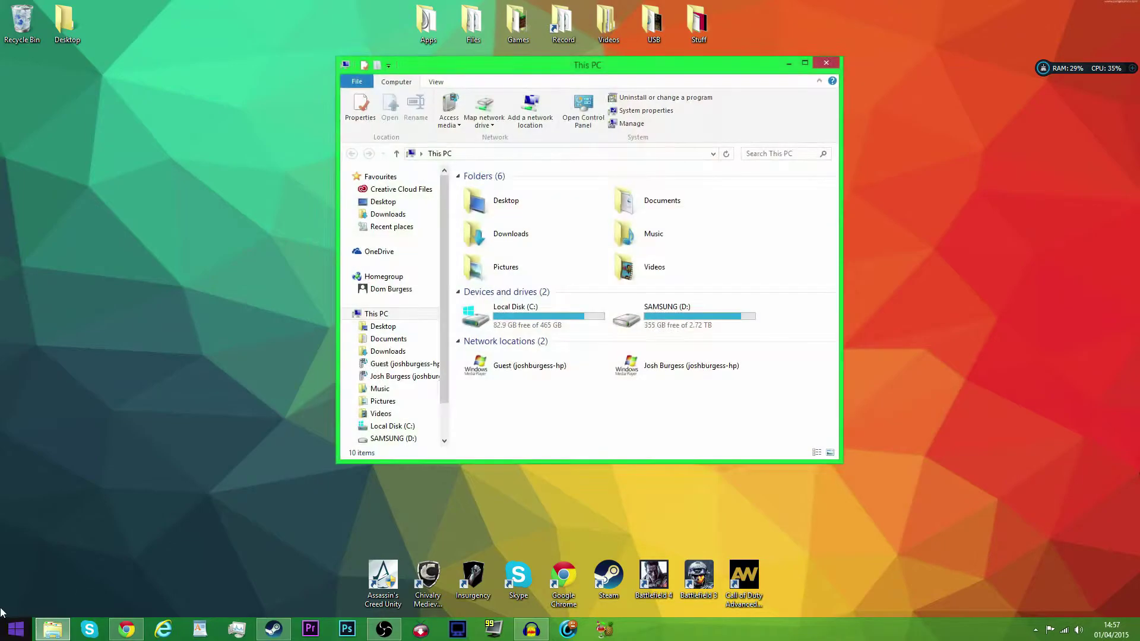
double_click(683, 308)
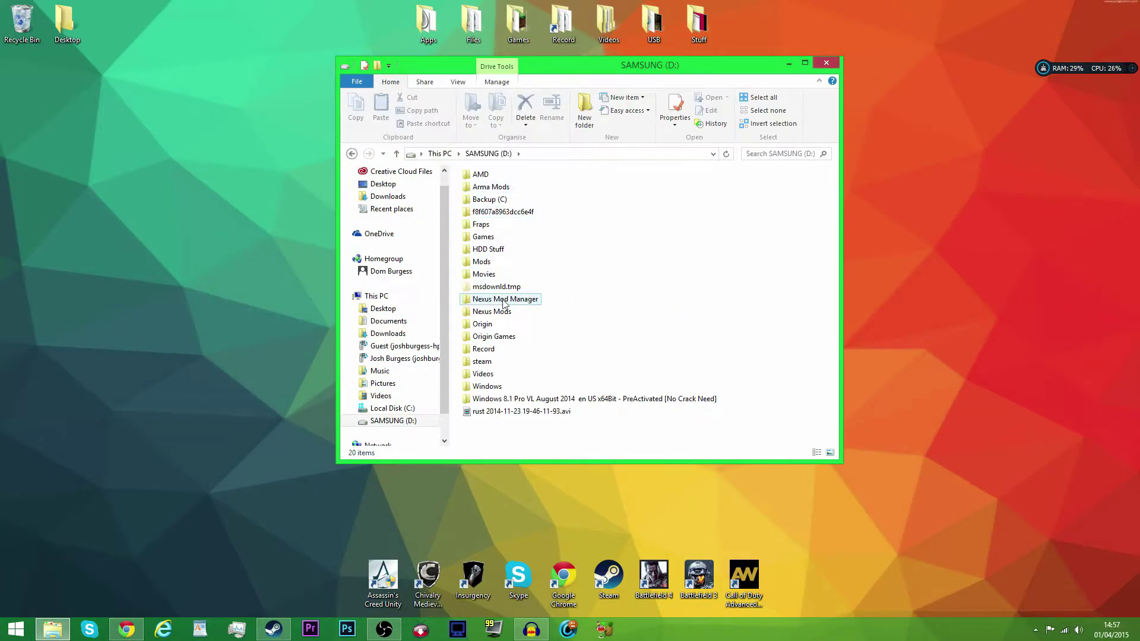
double_click(483, 236)
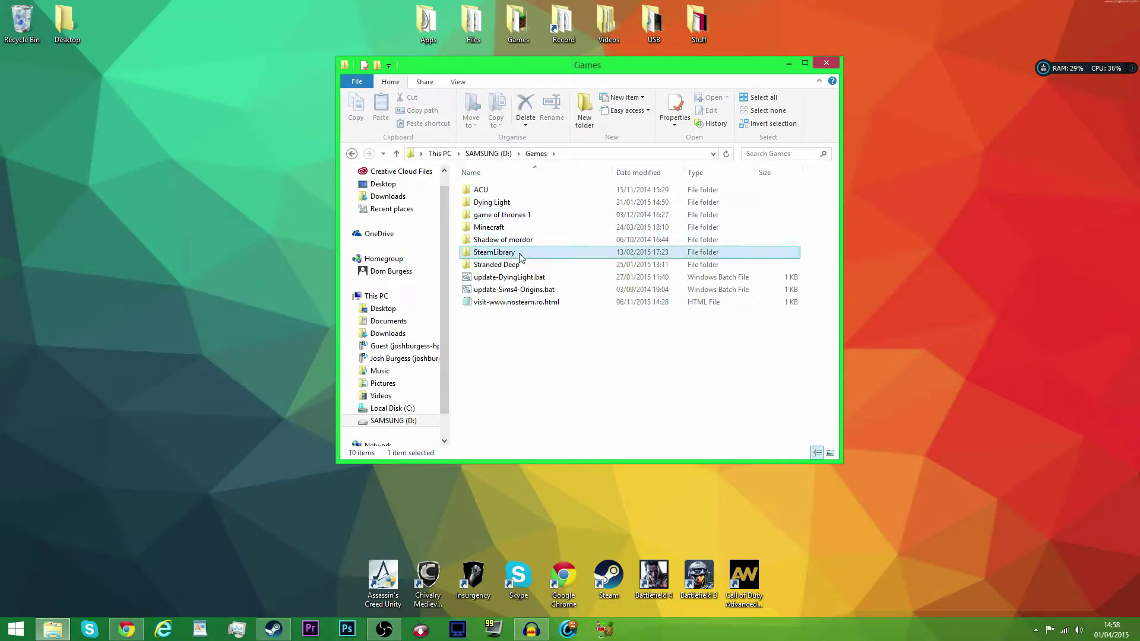
double_click(521, 253)
double_click(520, 191)
double_click(521, 190)
scroll(518, 208, down, 4)
scroll(528, 255, up, 4)
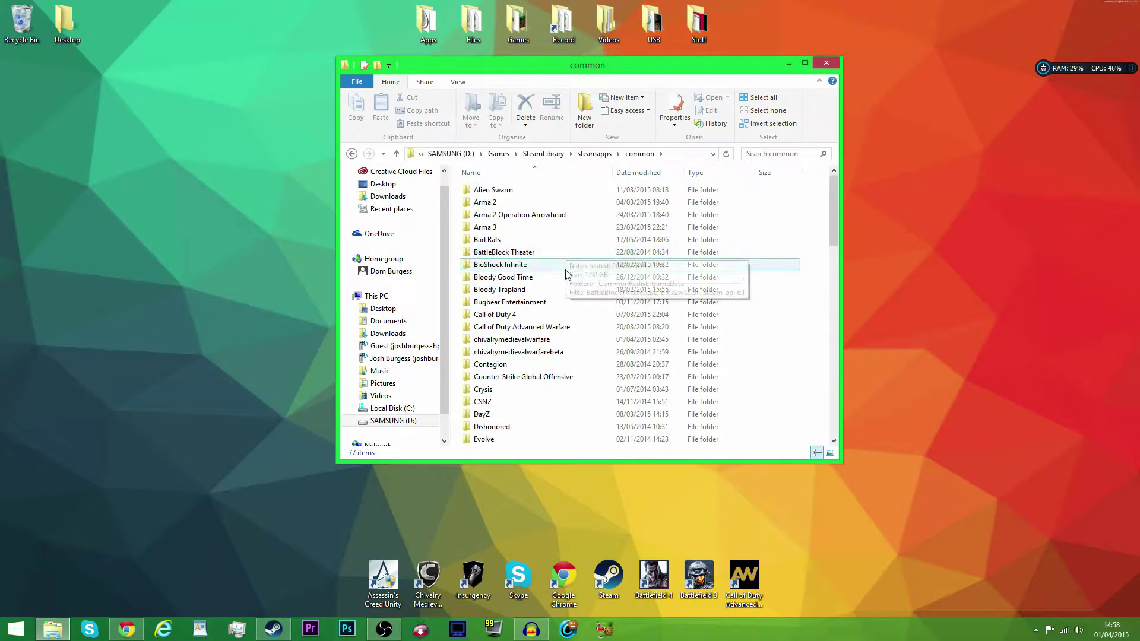
- Open the Win64 folder inside the chivalrymedievalwarfare Binaries folder
double_click(560, 341)
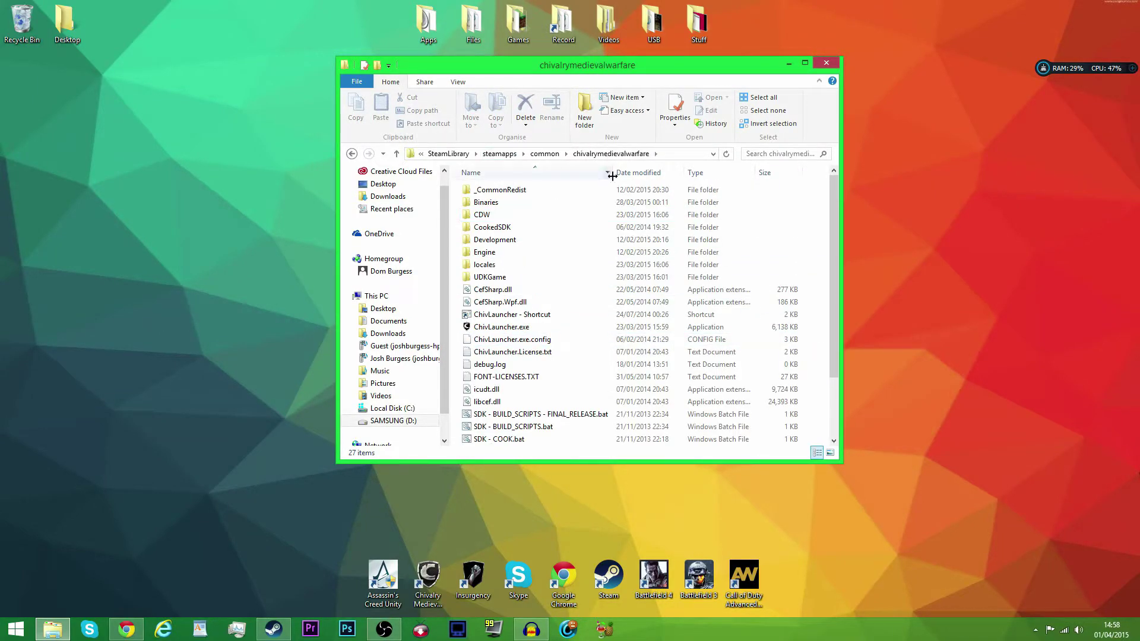
click(514, 203)
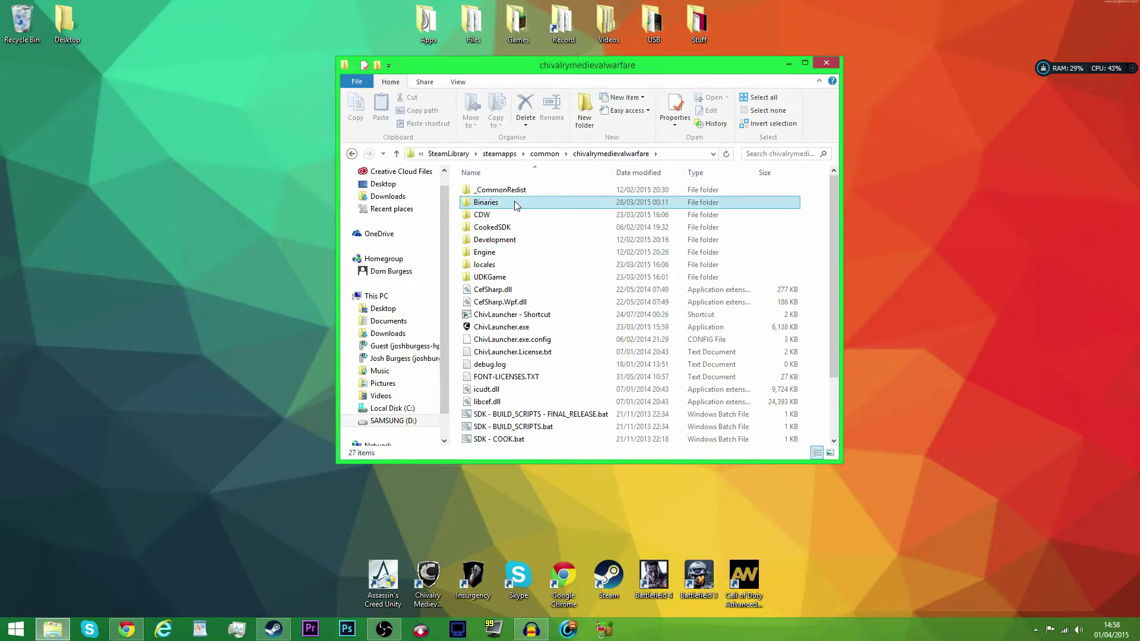
double_click(515, 204)
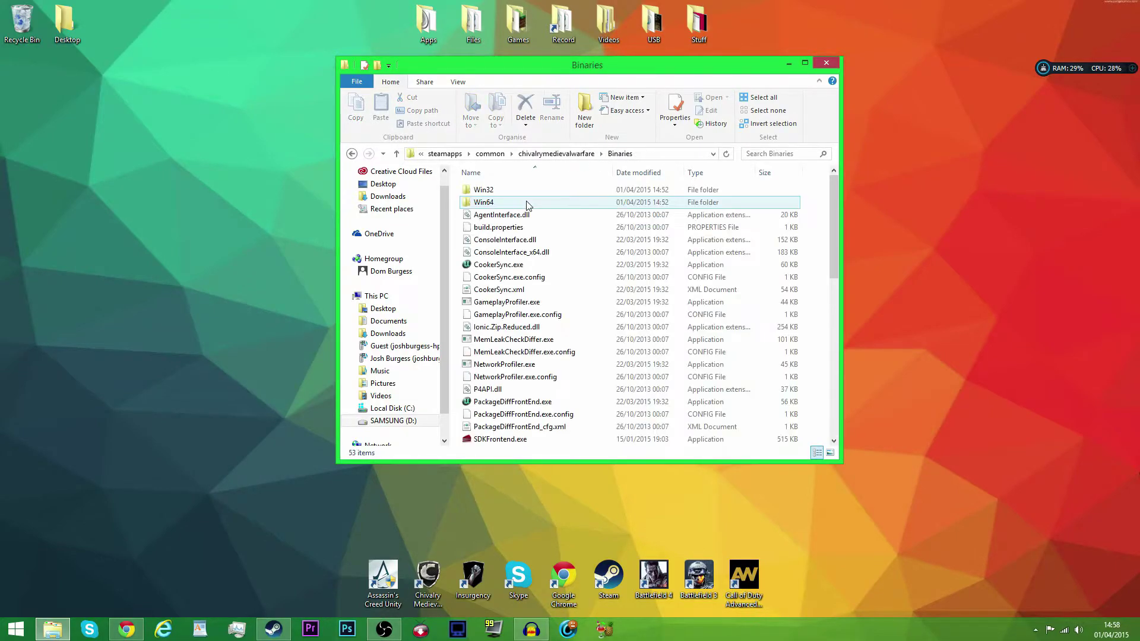
drag(633, 68, 899, 53)
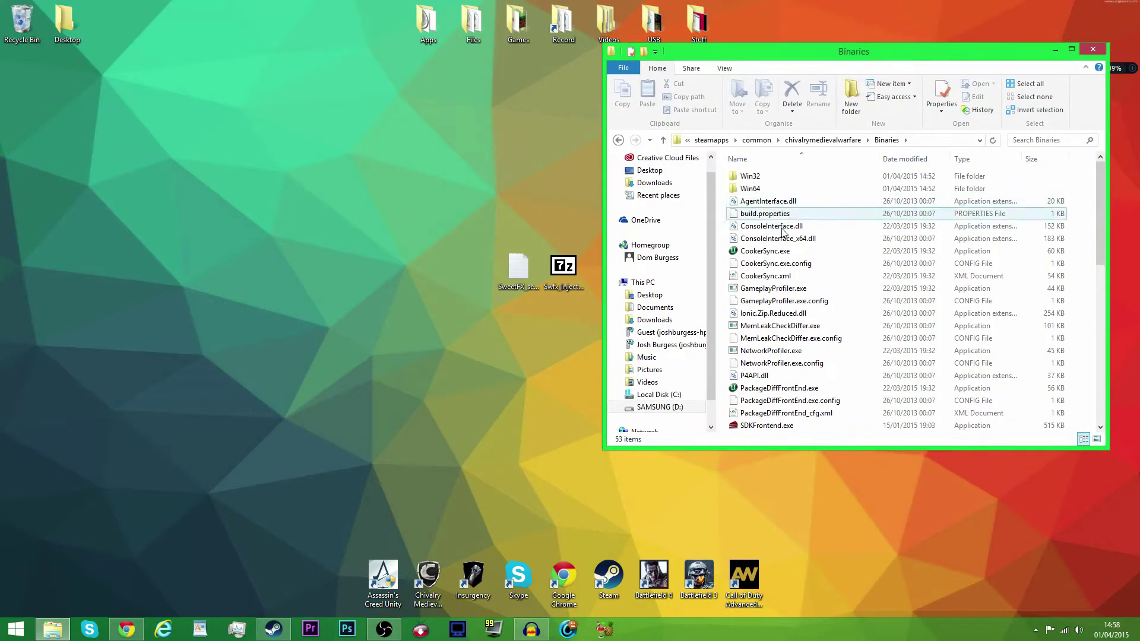
double_click(766, 190)
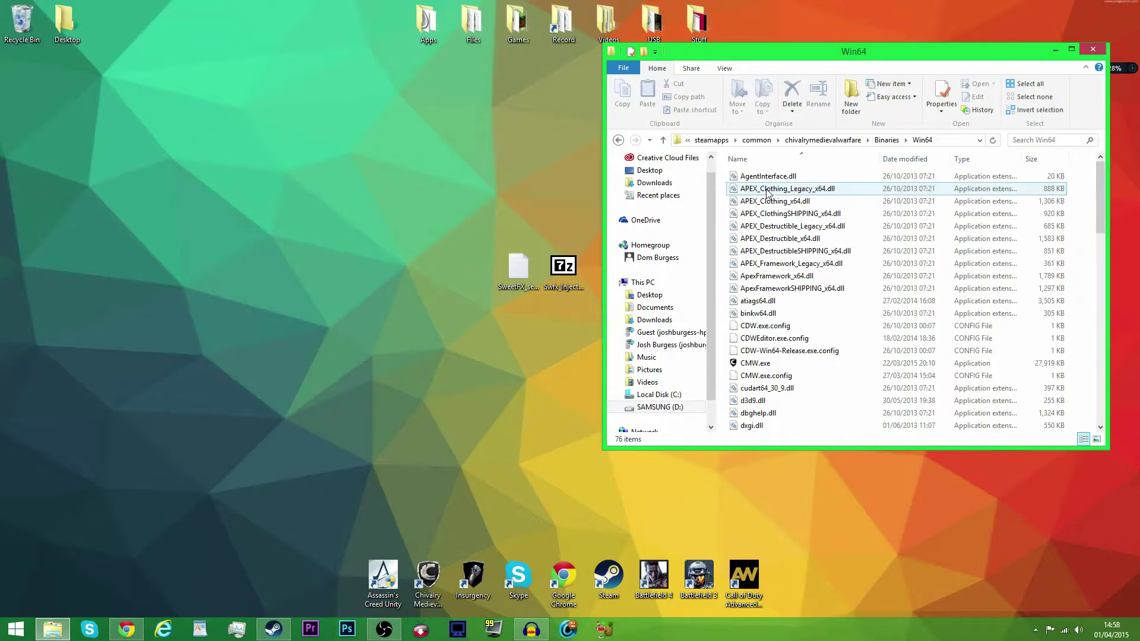
- Copy the entire contents of Swfx_Injector_20130601.zip from the desktop into the Win64 folder, replacing the files with the same names
drag(818, 52, 218, 48)
double_click(560, 265)
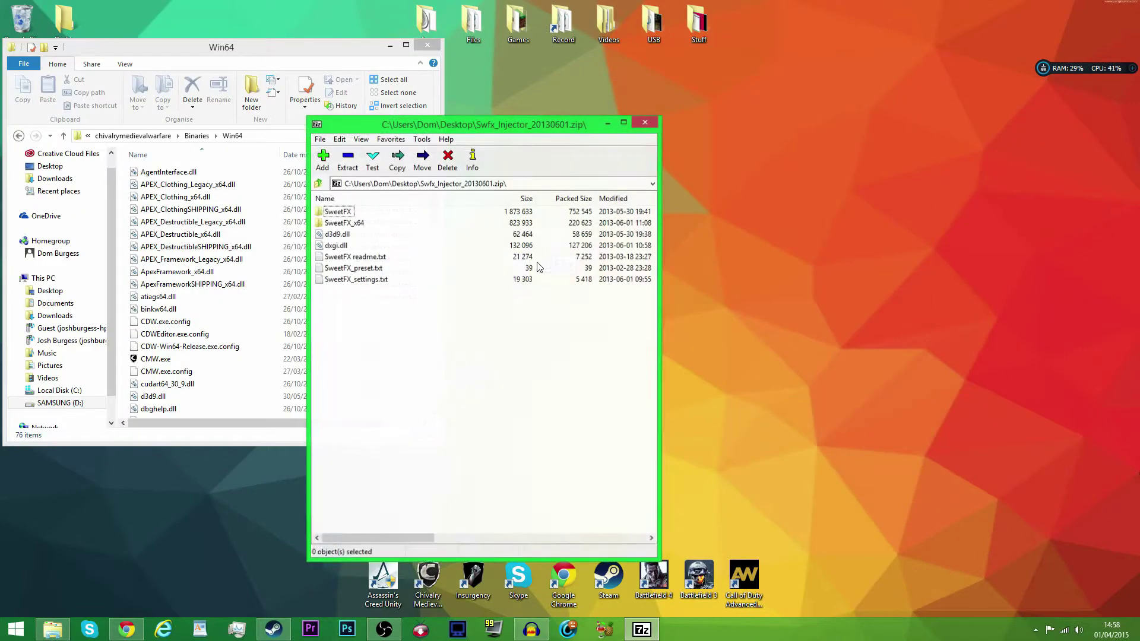
drag(476, 121, 849, 89)
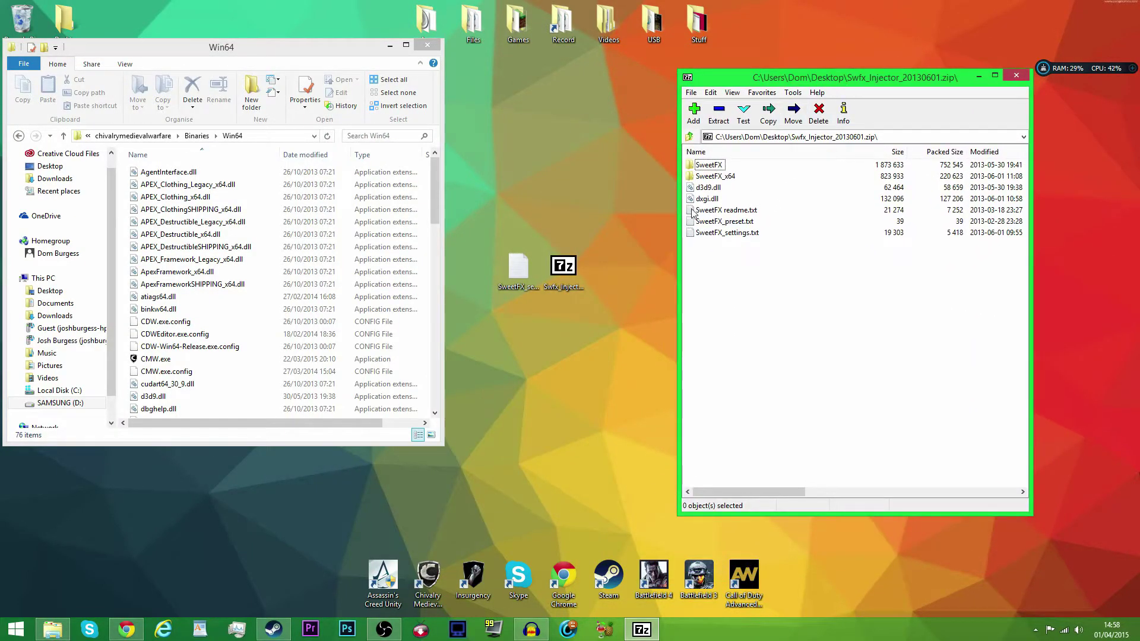
drag(748, 250, 707, 168)
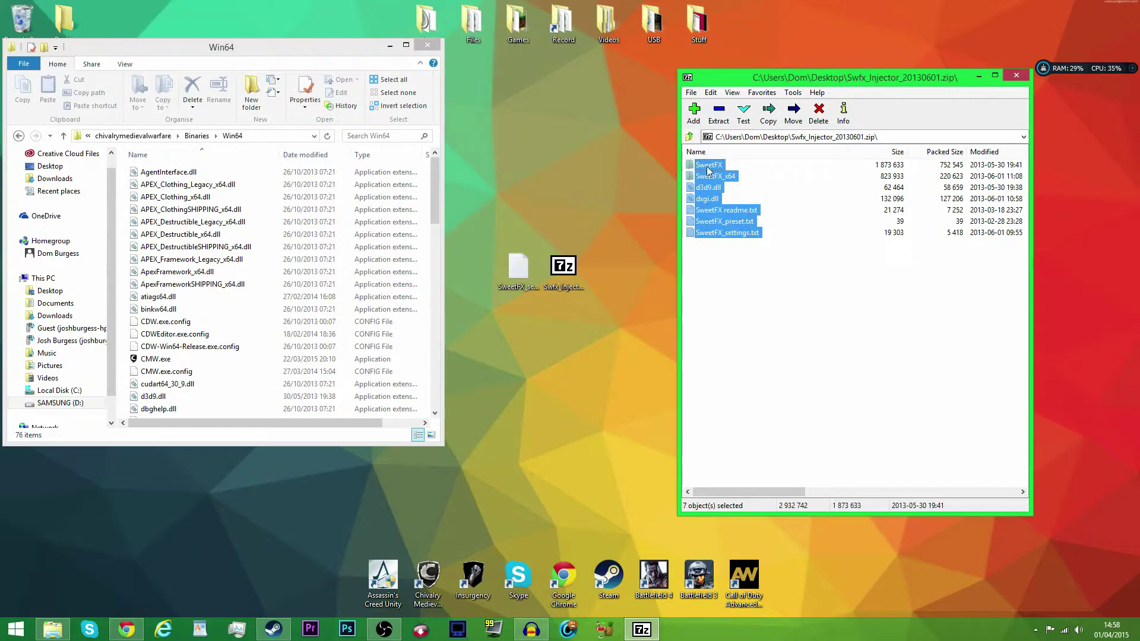
drag(372, 242, 384, 247)
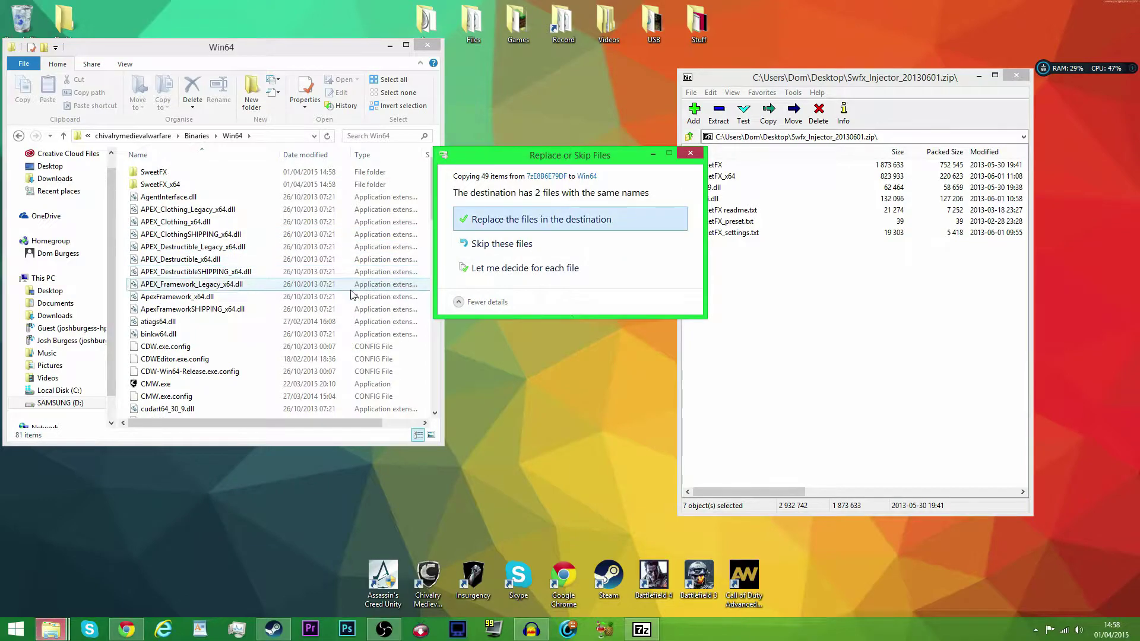
click(493, 221)
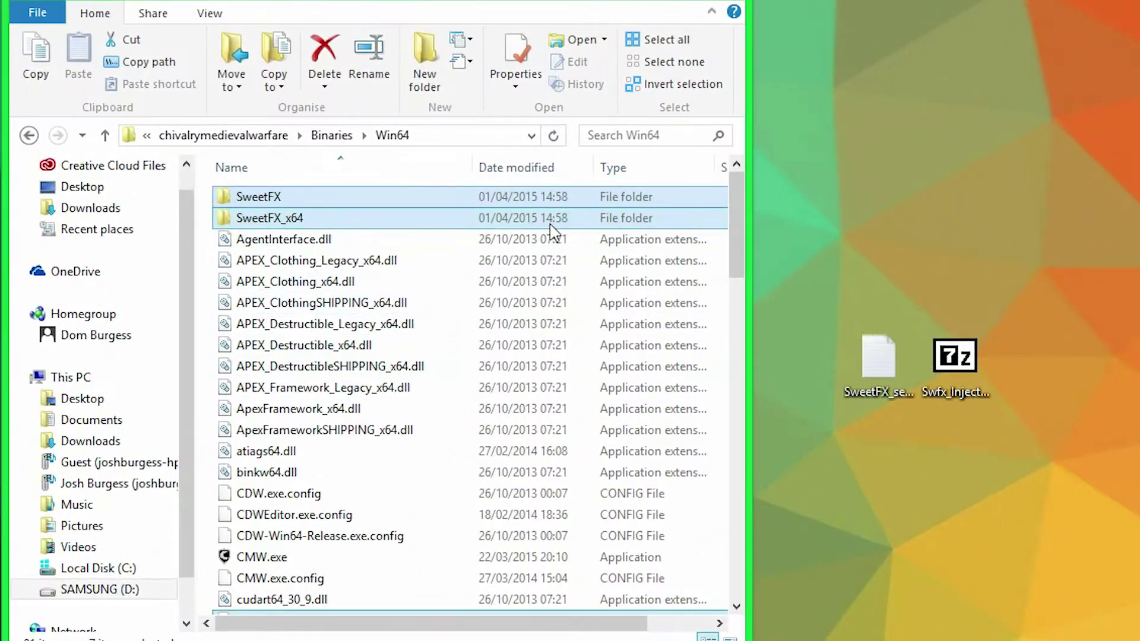
- Move all files from the SweetFX_x64 folder up into Win64, replacing the existing ones, and close the archive
click(551, 221)
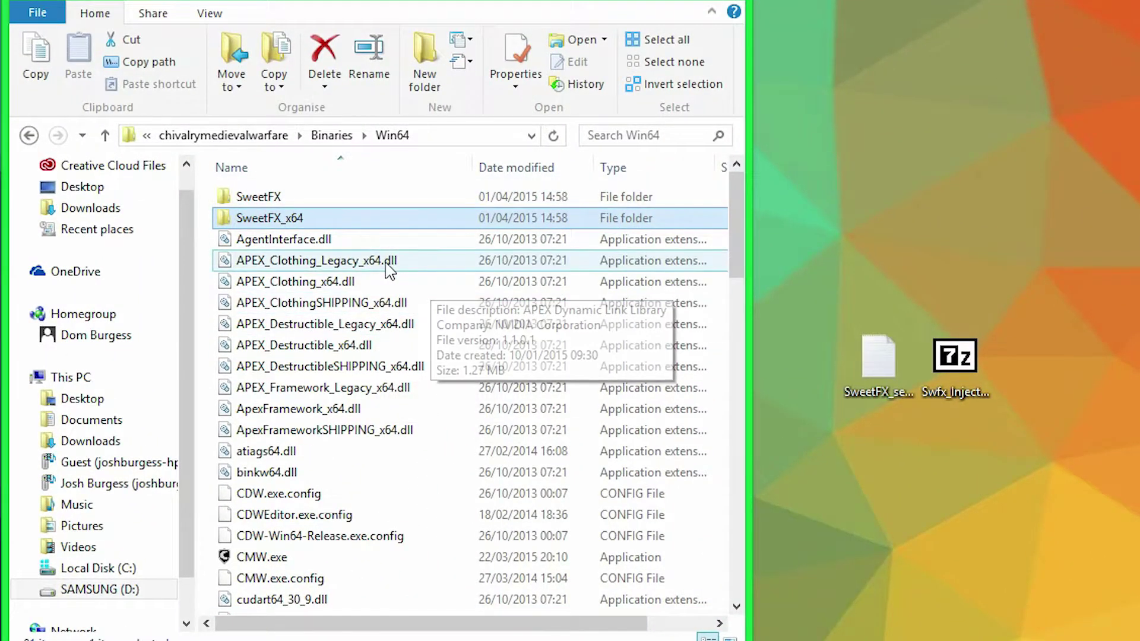
double_click(337, 219)
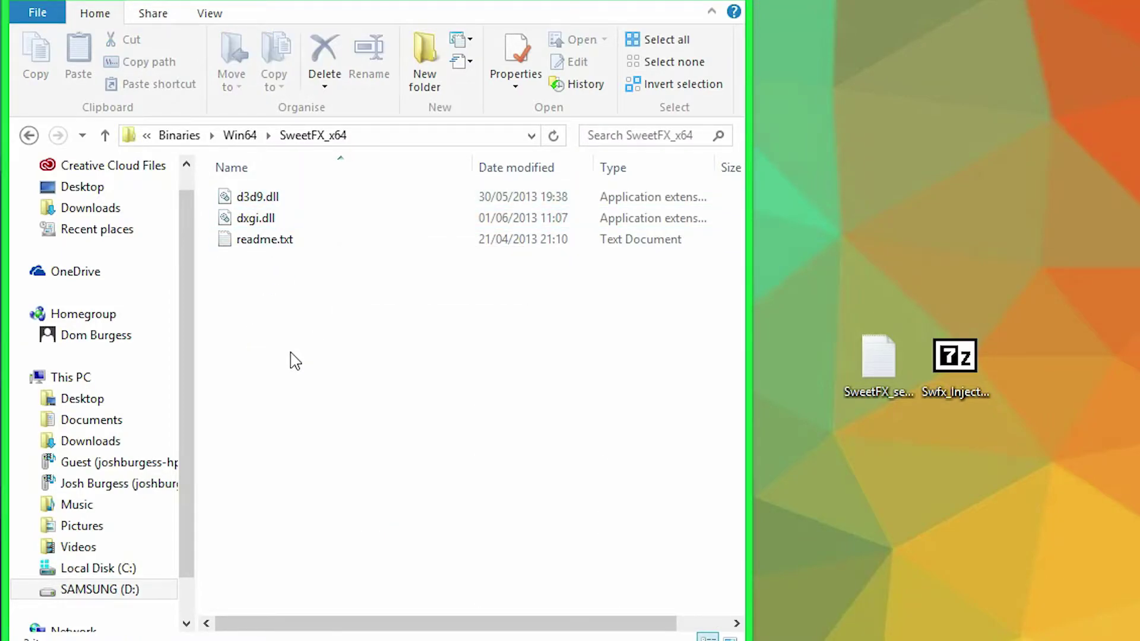
drag(290, 277, 236, 133)
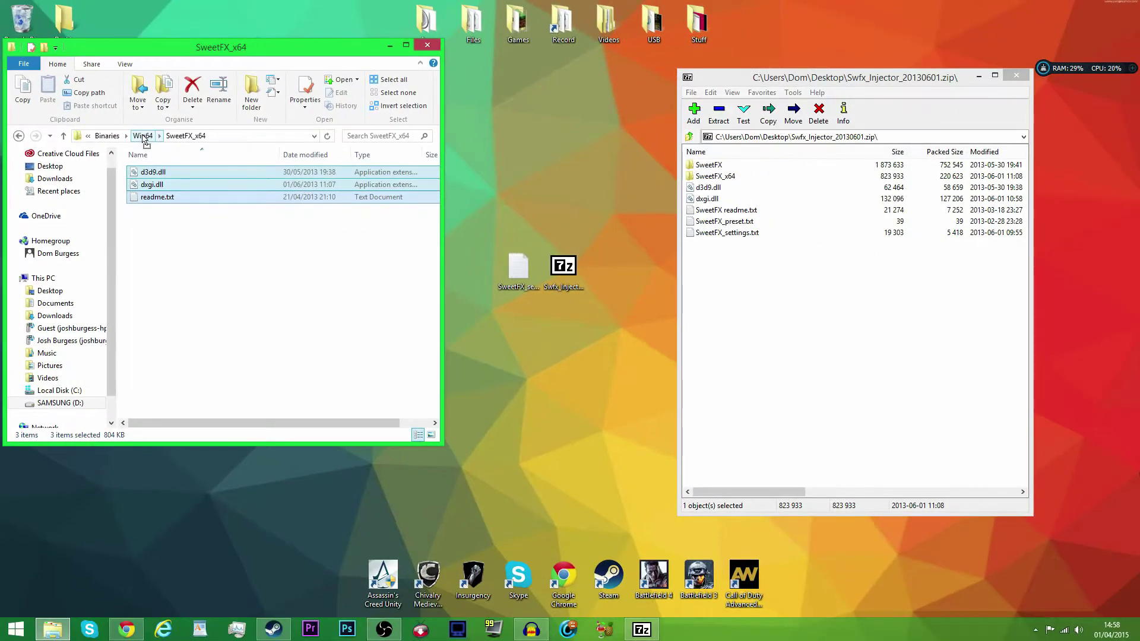
click(545, 221)
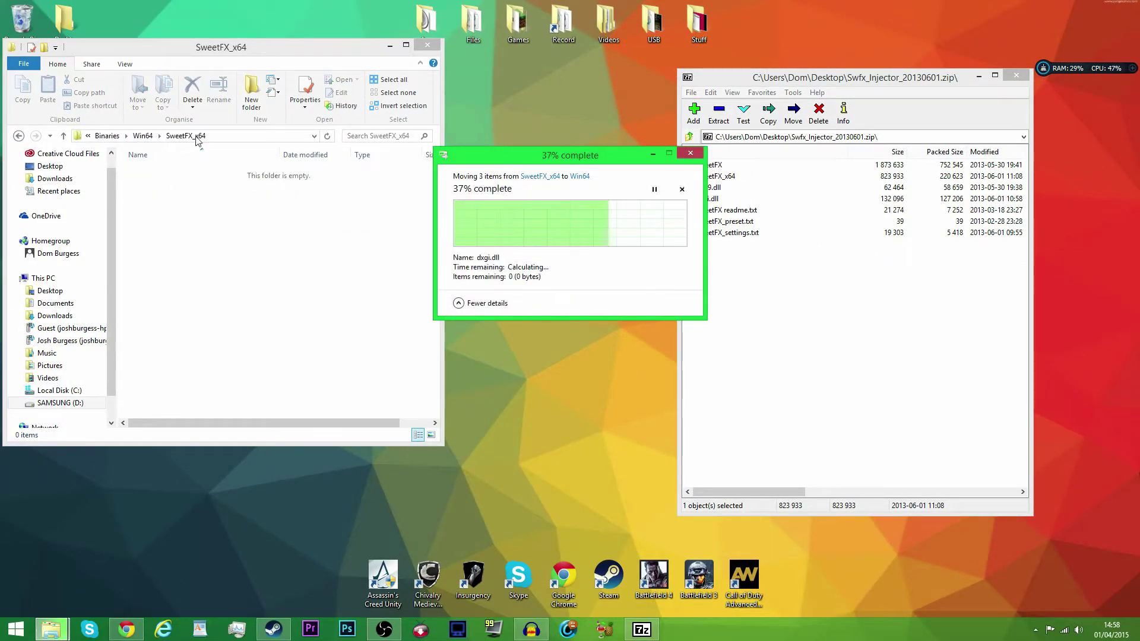
click(149, 135)
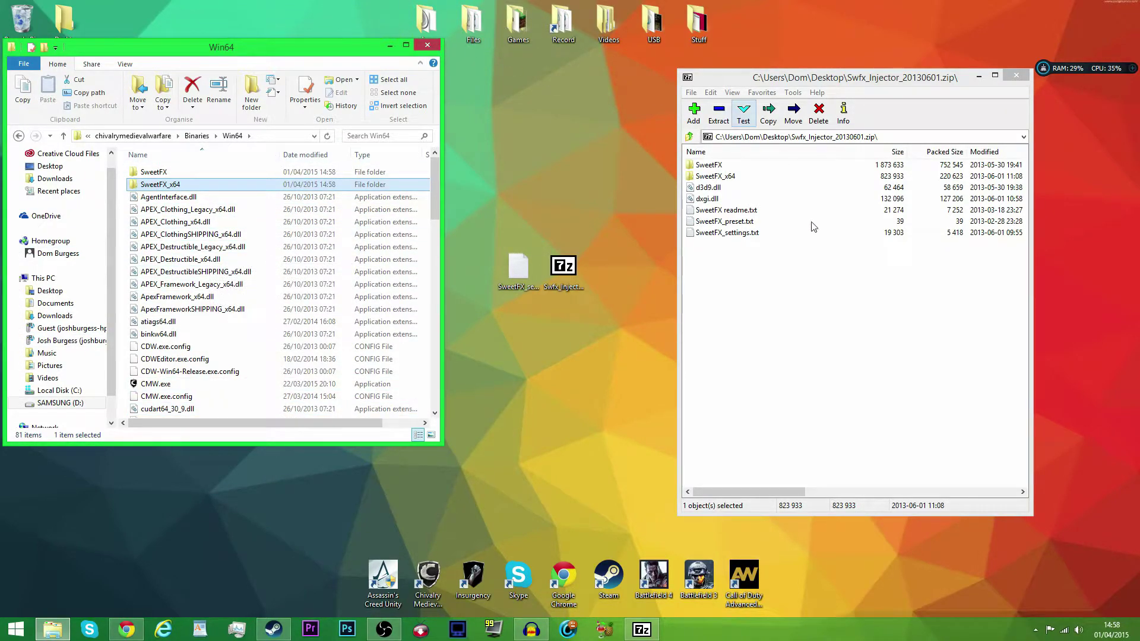
click(731, 157)
click(1017, 75)
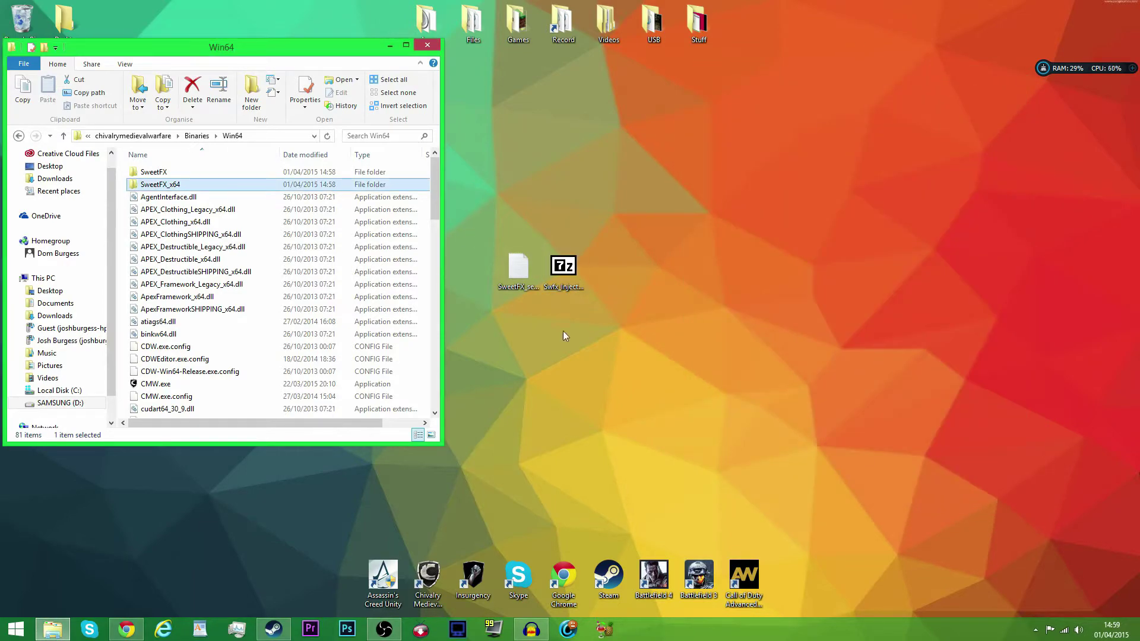
- Copy the SweetFX settings file from the desktop into the Win64 folder, replacing the existing SweetFX_settings.txt
click(523, 268)
drag(523, 268, 345, 228)
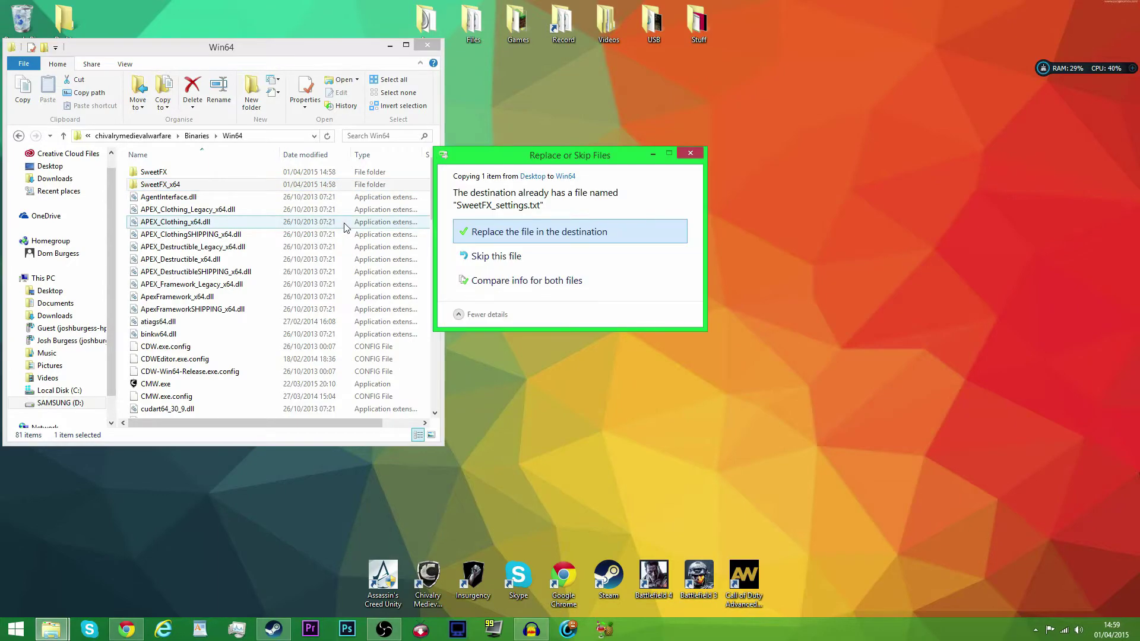
click(544, 231)
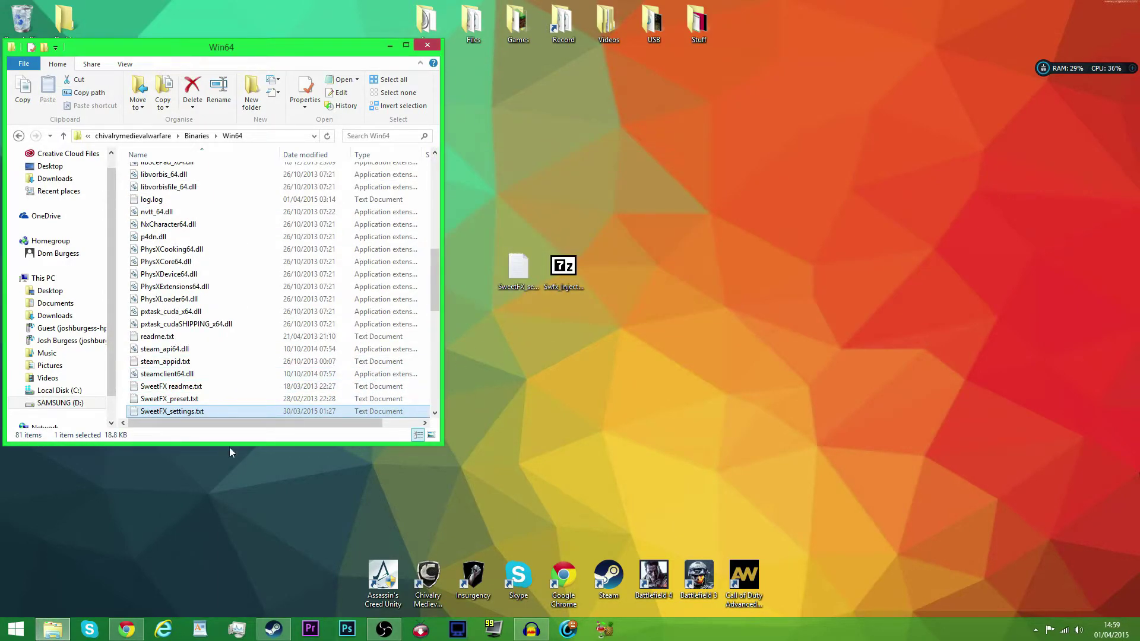
- Close the Win64 folder and delete the SweetFX settings file and the injector archive from the desktop
click(428, 46)
drag(637, 191, 486, 315)
key(Delete)
- Launch Chivalry: Medieval Warfare and browse the multiplayer server list sorted by mode
double_click(441, 583)
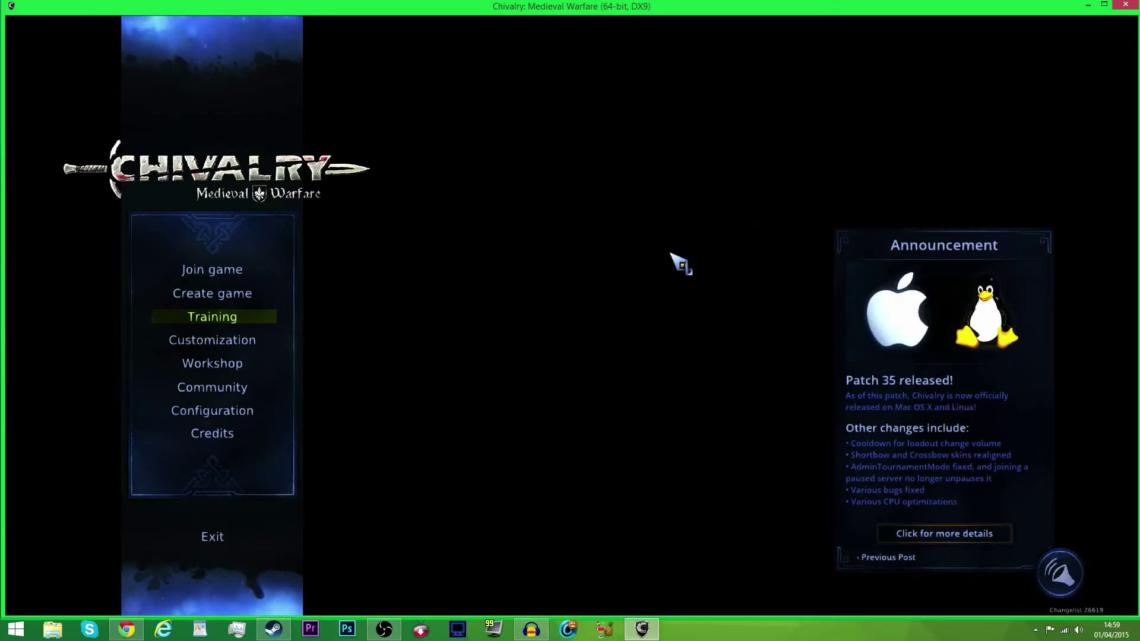
click(215, 269)
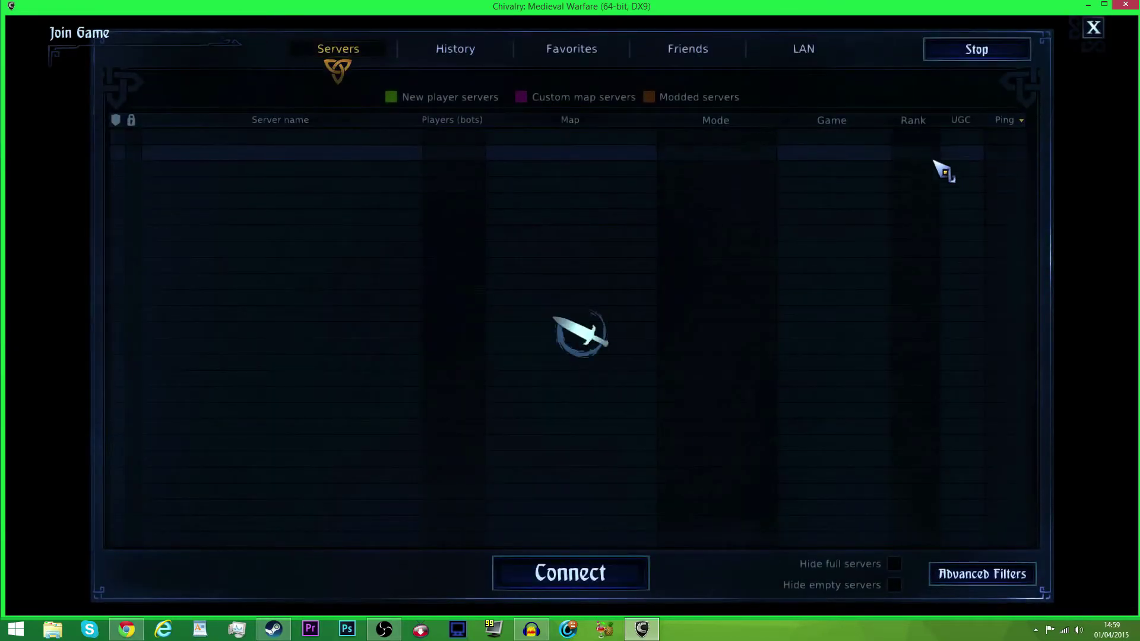
click(832, 126)
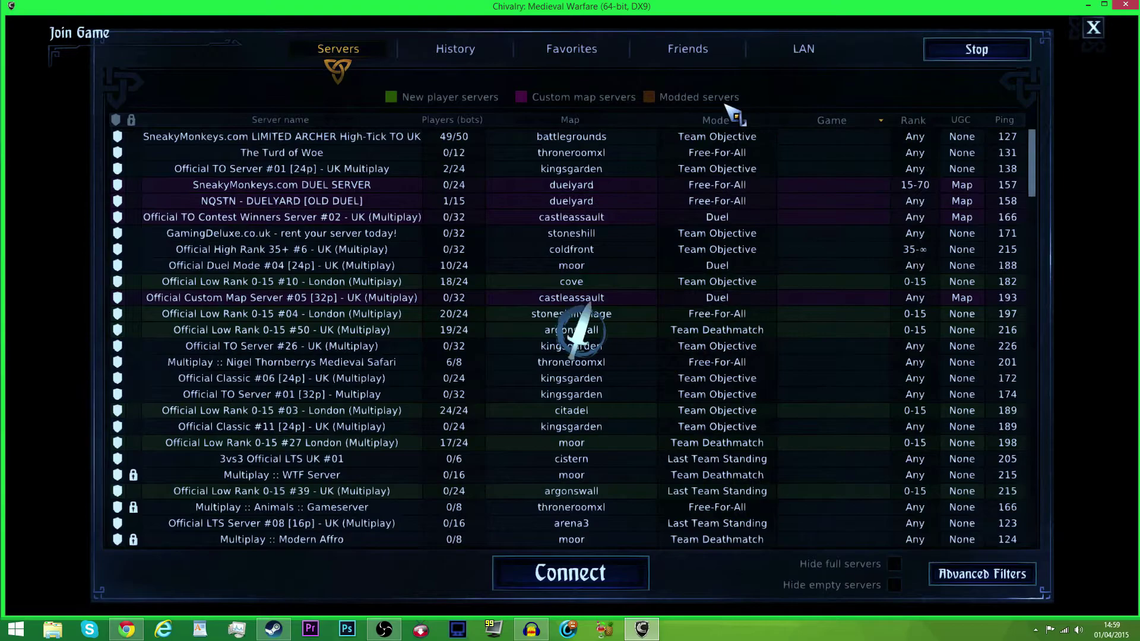
click(722, 119)
drag(1018, 185, 993, 534)
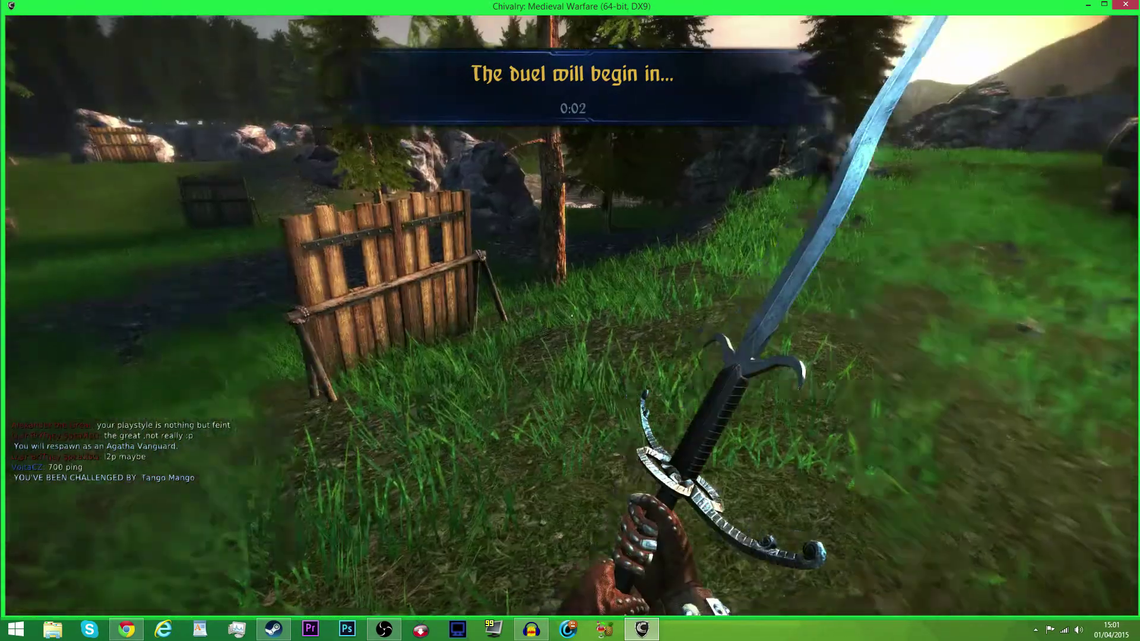
key(w)
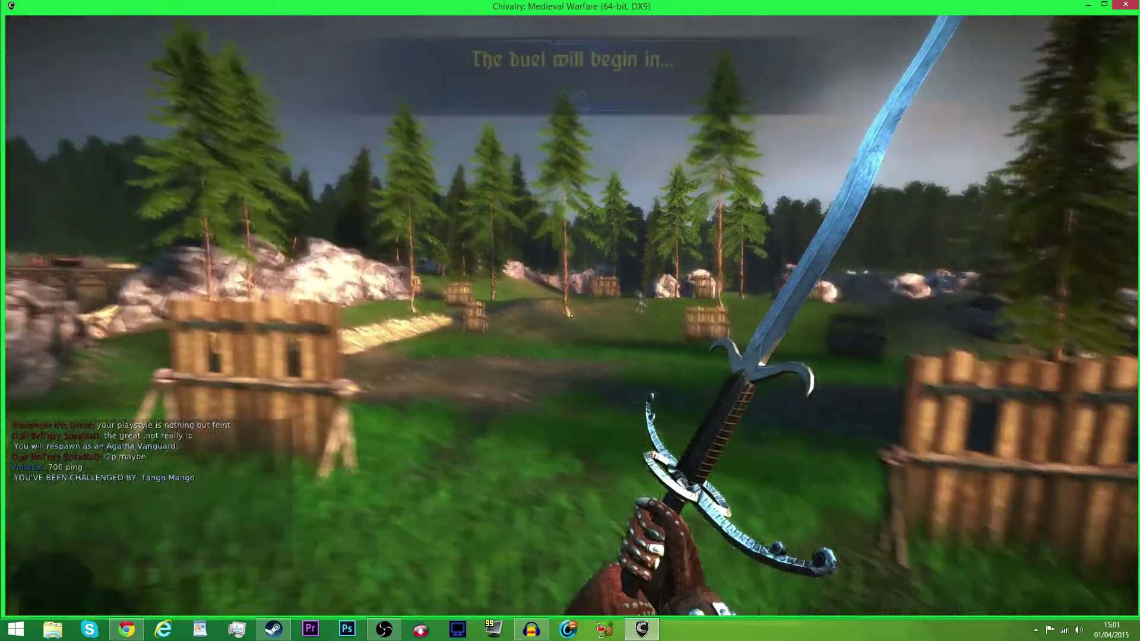